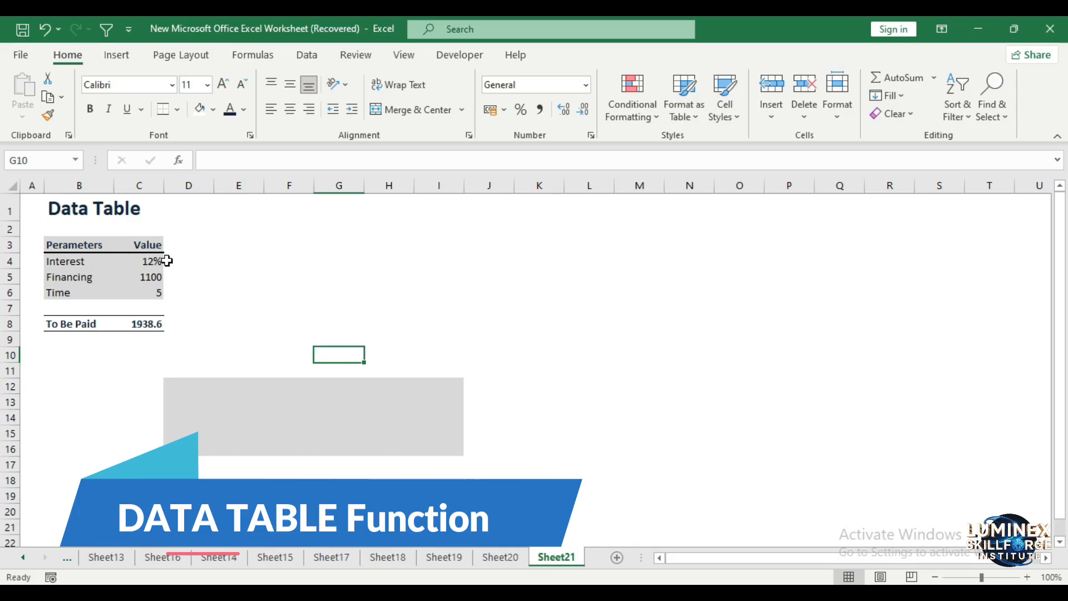
# Examine the Interest, Financing and Time values in C4:C6 and the To Be Paid formula in C8
pyautogui.click(149, 262)
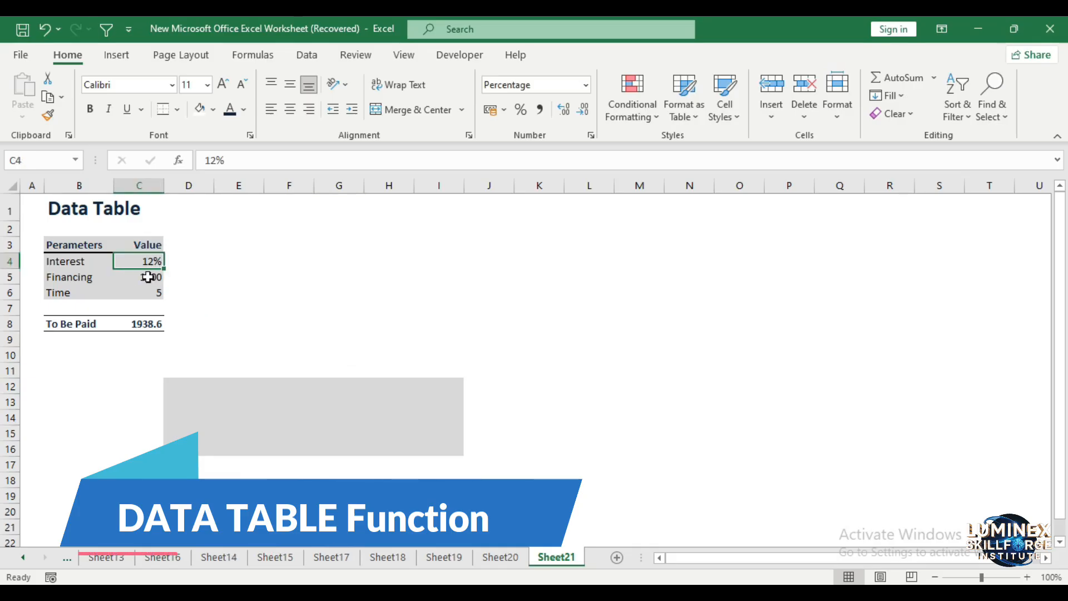
pyautogui.click(147, 277)
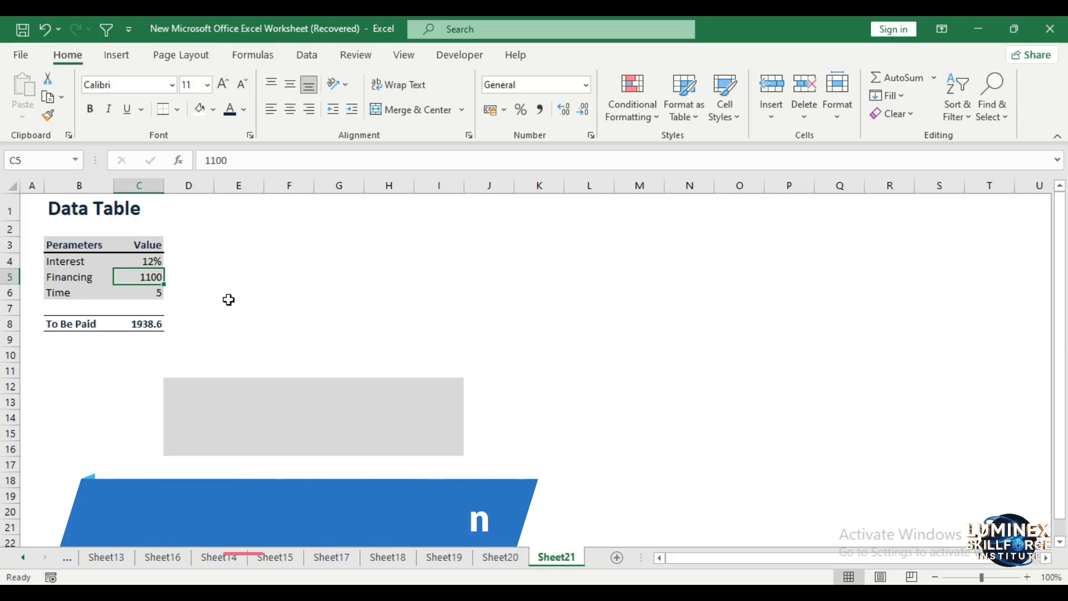
pyautogui.click(154, 294)
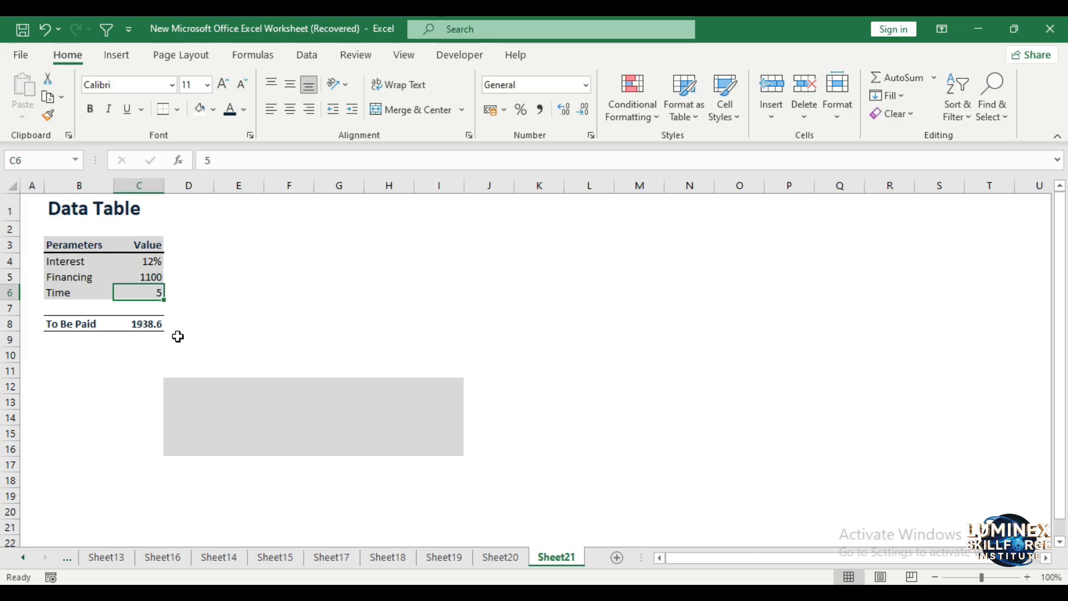
pyautogui.click(146, 326)
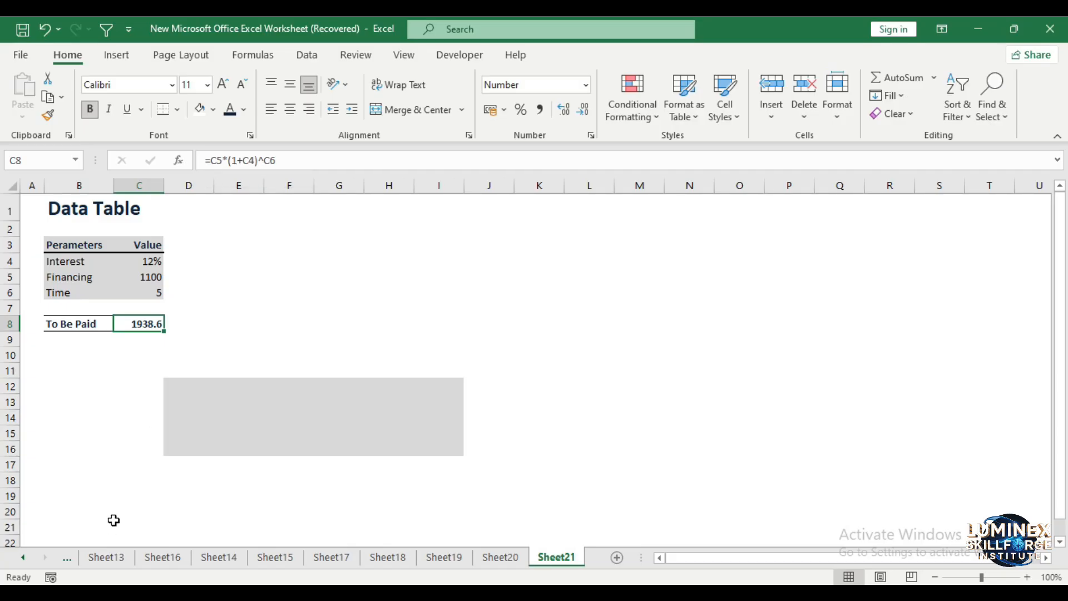
# Enter the heading Interest in cell F10 above the shaded table area
pyautogui.click(288, 350)
pyautogui.doubleClick(287, 350)
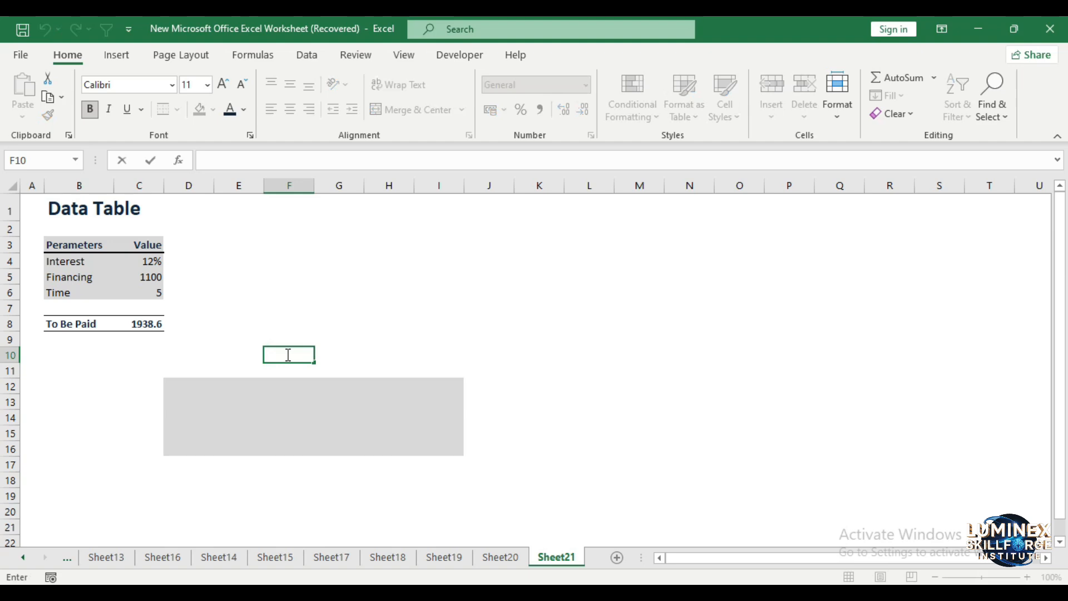
pyautogui.write('Interest')
# Fill E12:I12 with the interest rates 11%, 12%, 13%, 14% and 15%
pyautogui.click(250, 385)
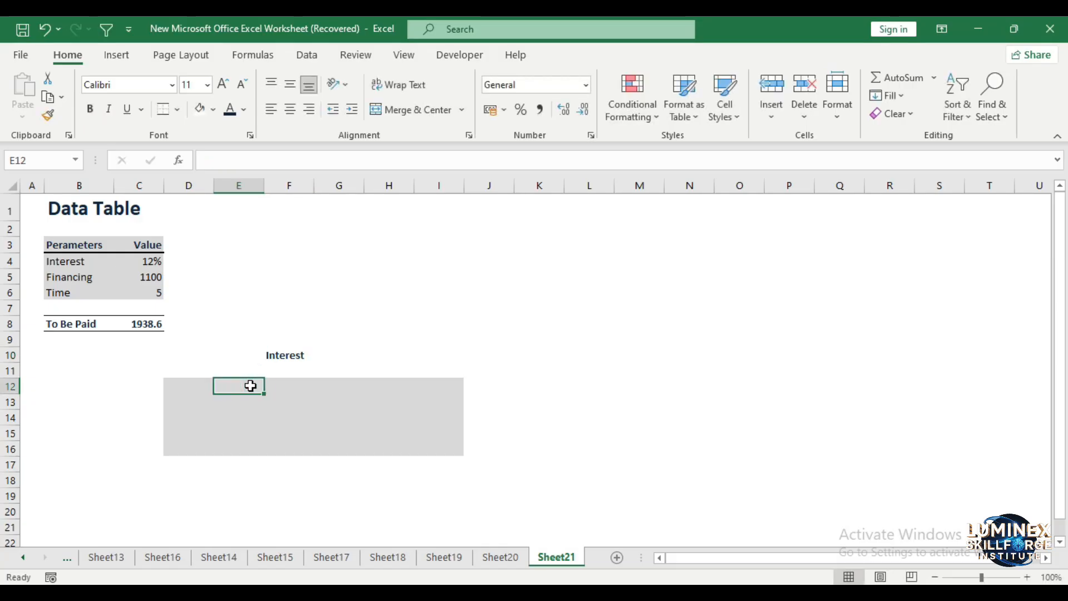
pyautogui.write('11%')
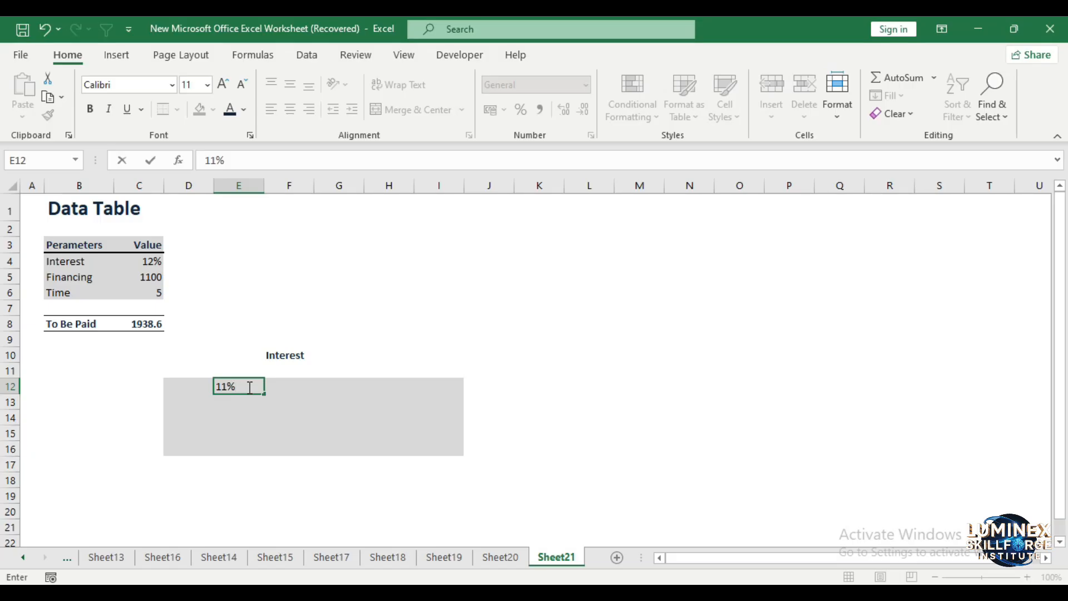
pyautogui.press('Tab')
pyautogui.write('12%')
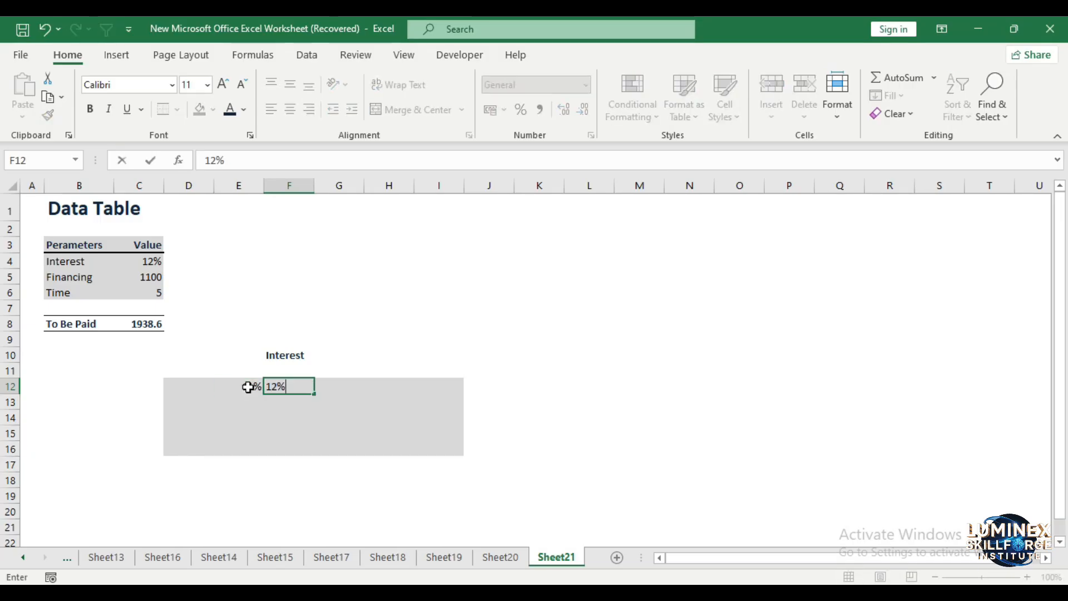
pyautogui.press('Tab')
pyautogui.write('13%')
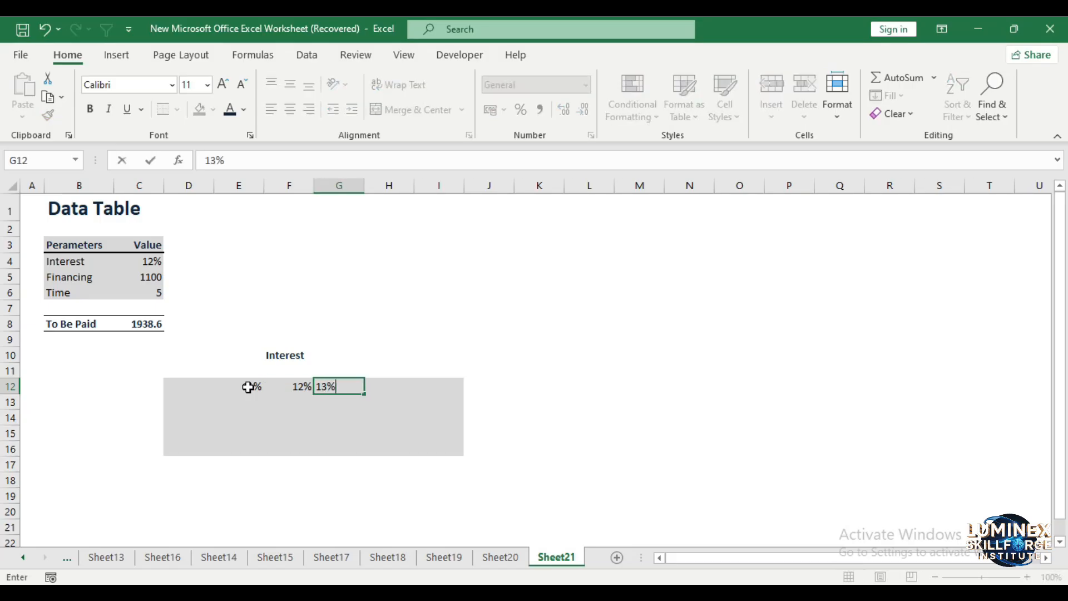
pyautogui.press('Tab')
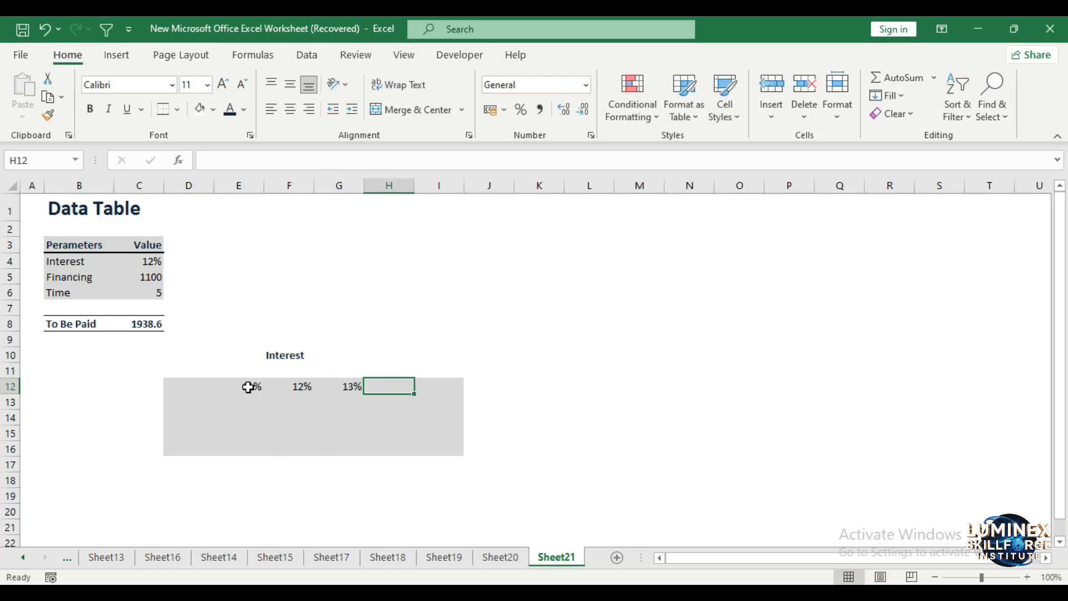
pyautogui.write('14%')
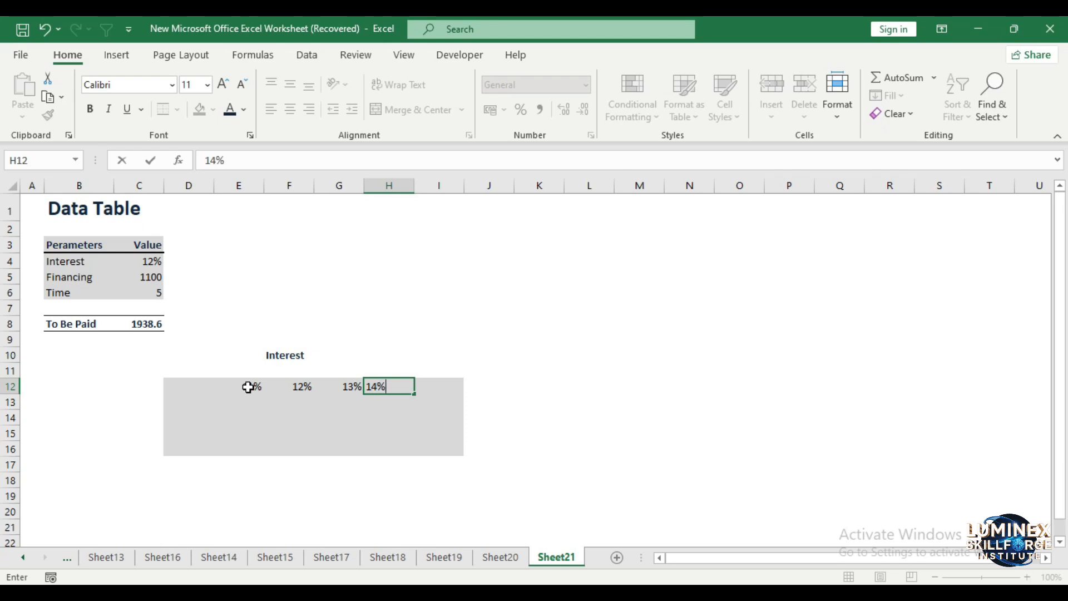
pyautogui.press('Tab')
pyautogui.write('15%')
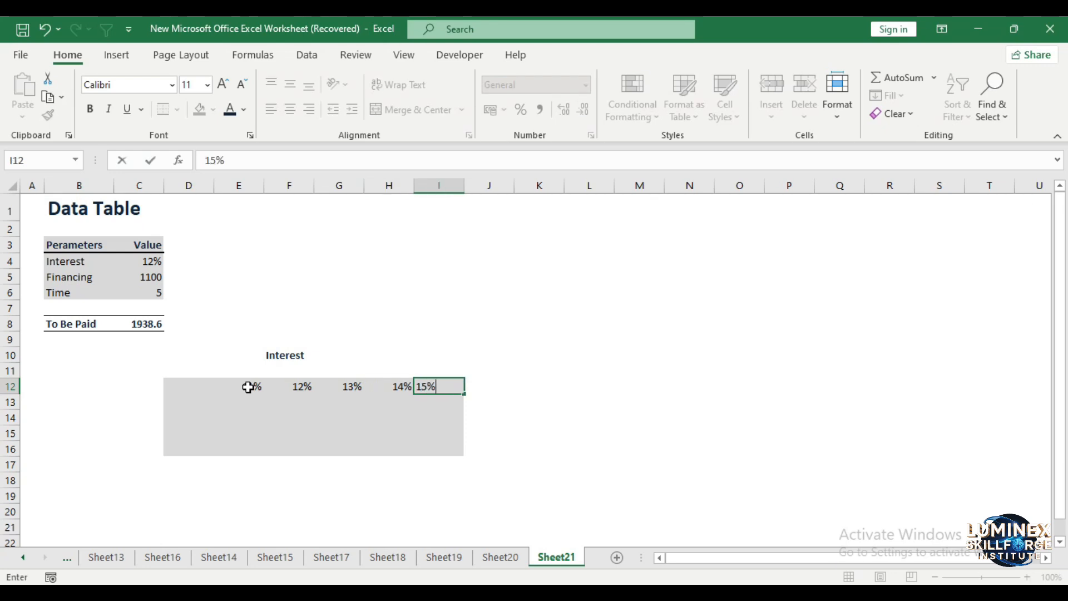
# Label cell B13 as Period and list the periods 1, 2, 3 and 4 down D13:D16
pyautogui.click(91, 405)
pyautogui.write('Period')
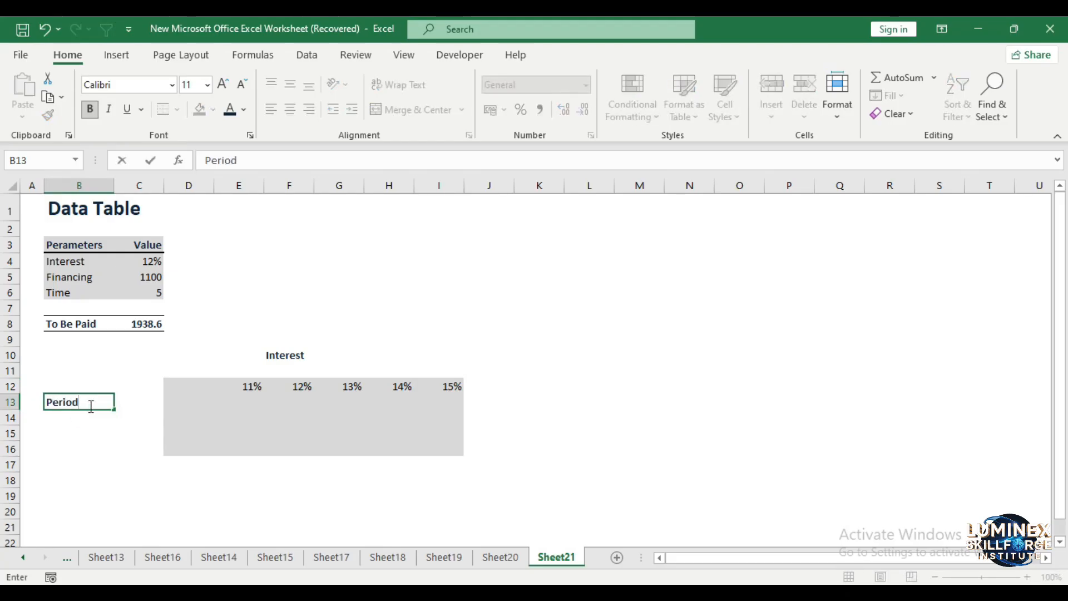
pyautogui.click(175, 401)
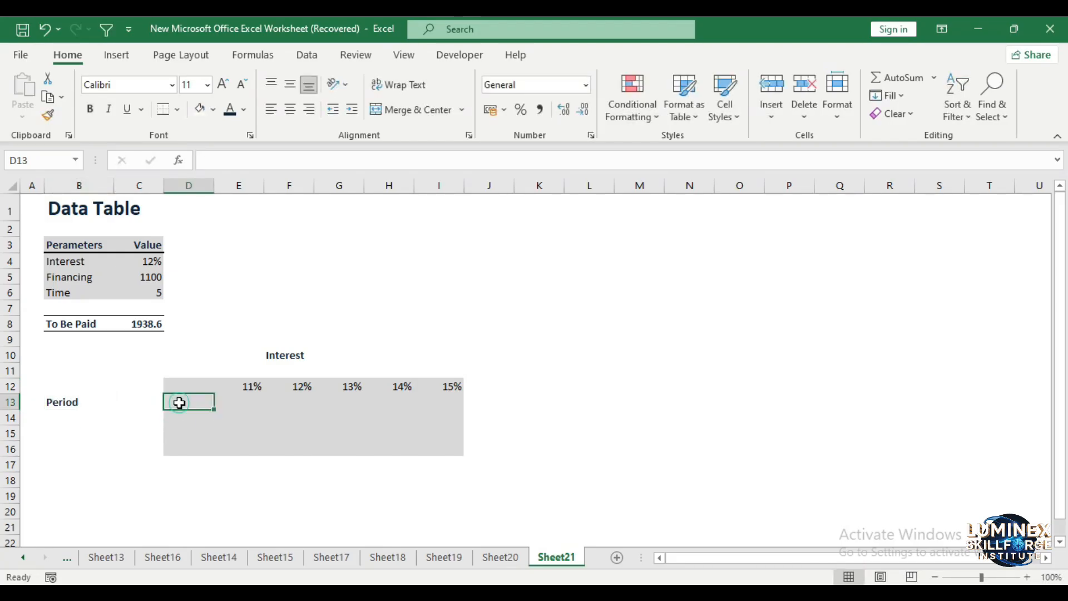
pyautogui.doubleClick(179, 403)
pyautogui.write('1')
pyautogui.press('Return')
pyautogui.write('2')
pyautogui.press('Return')
pyautogui.write('1')
pyautogui.press('BackSpace')
pyautogui.write('3')
pyautogui.press('Return')
pyautogui.write('4')
pyautogui.press('Return')
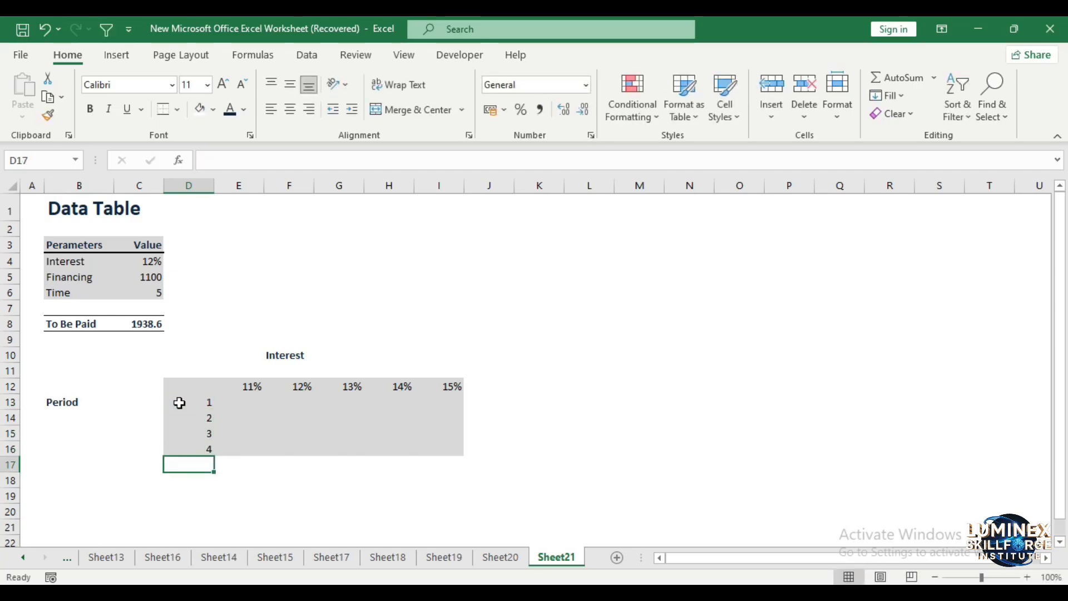
# Link the table's corner cell D12 to the To Be Paid result in C8
pyautogui.click(211, 402)
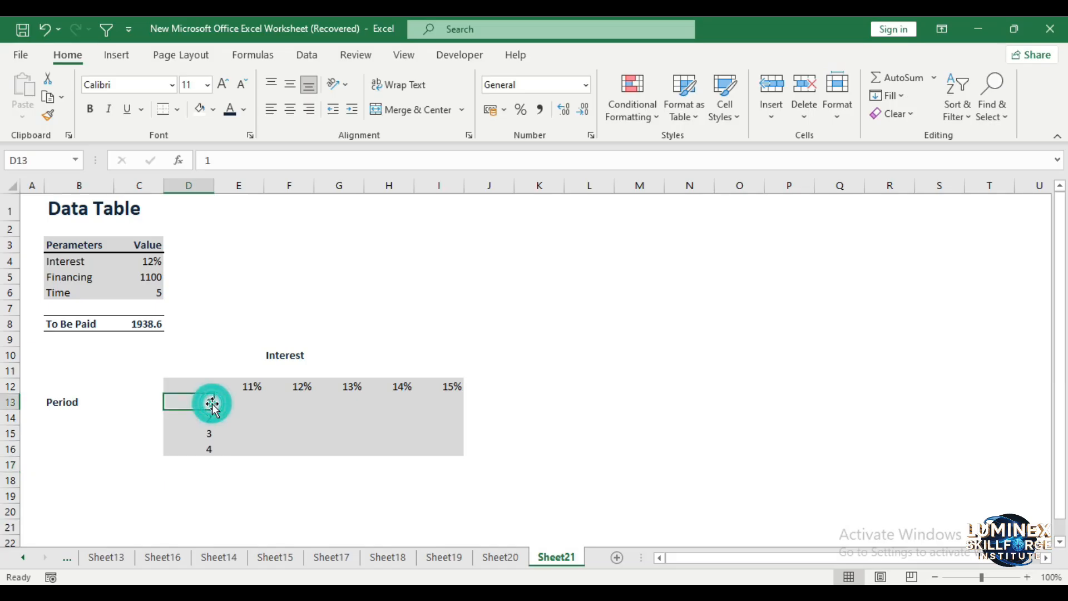
pyautogui.click(251, 397)
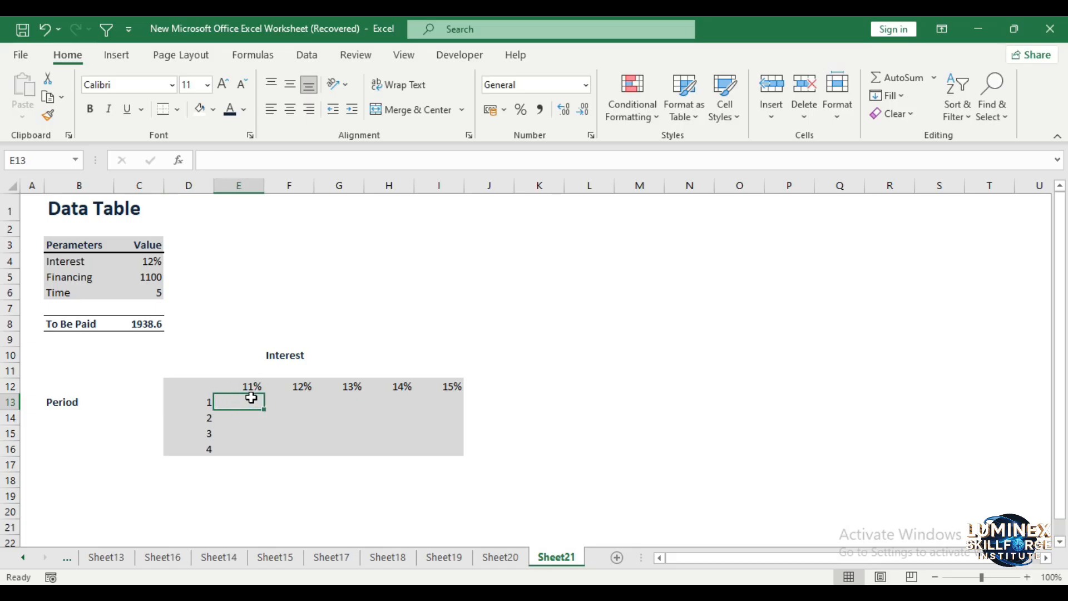
pyautogui.click(192, 386)
pyautogui.write('=')
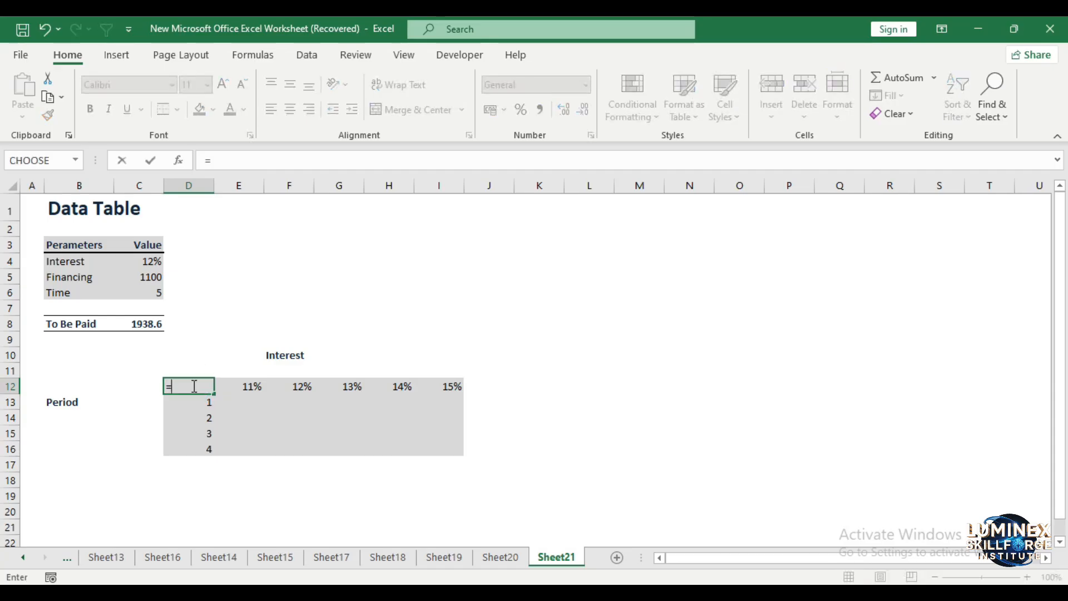
pyautogui.click(144, 326)
pyautogui.press('Return')
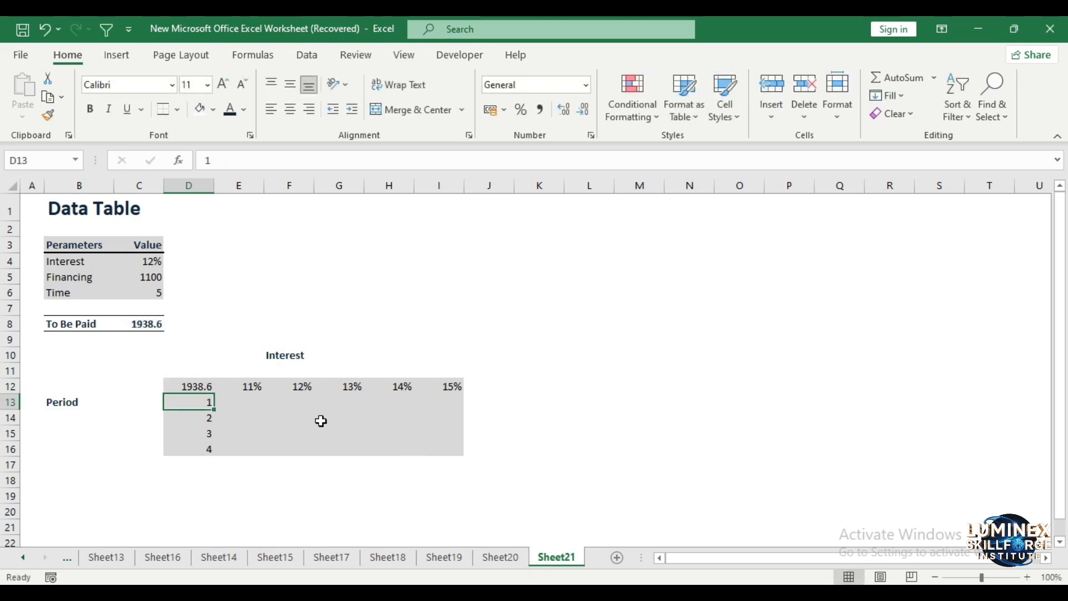
# Start a what-if Data Table on D12:I16 with the Interest value in C4 as the row input cell
pyautogui.moveTo(170, 384); pyautogui.dragTo(432, 443)
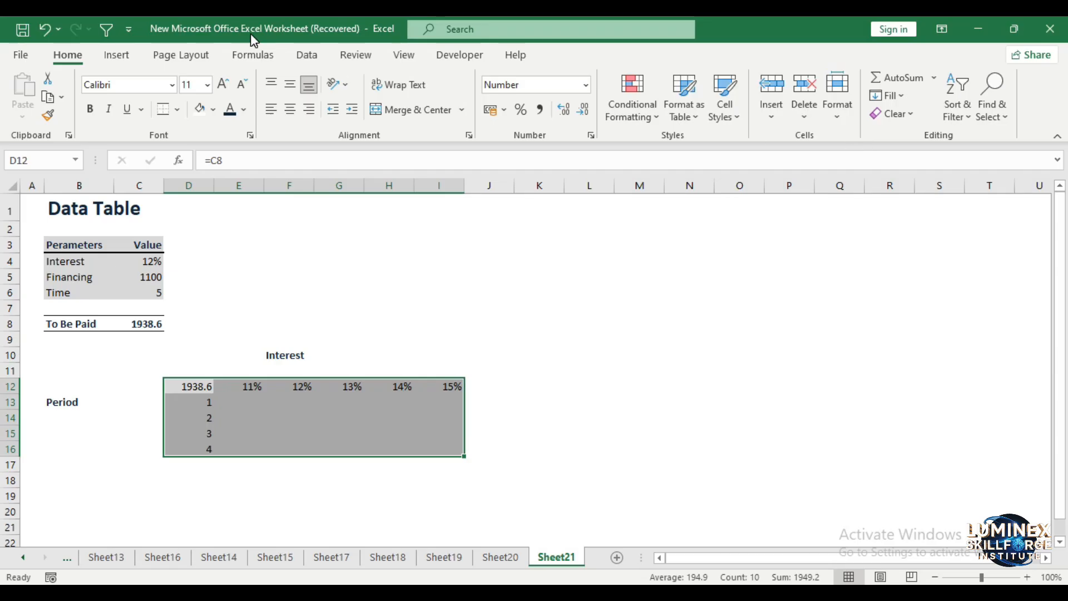
pyautogui.click(309, 60)
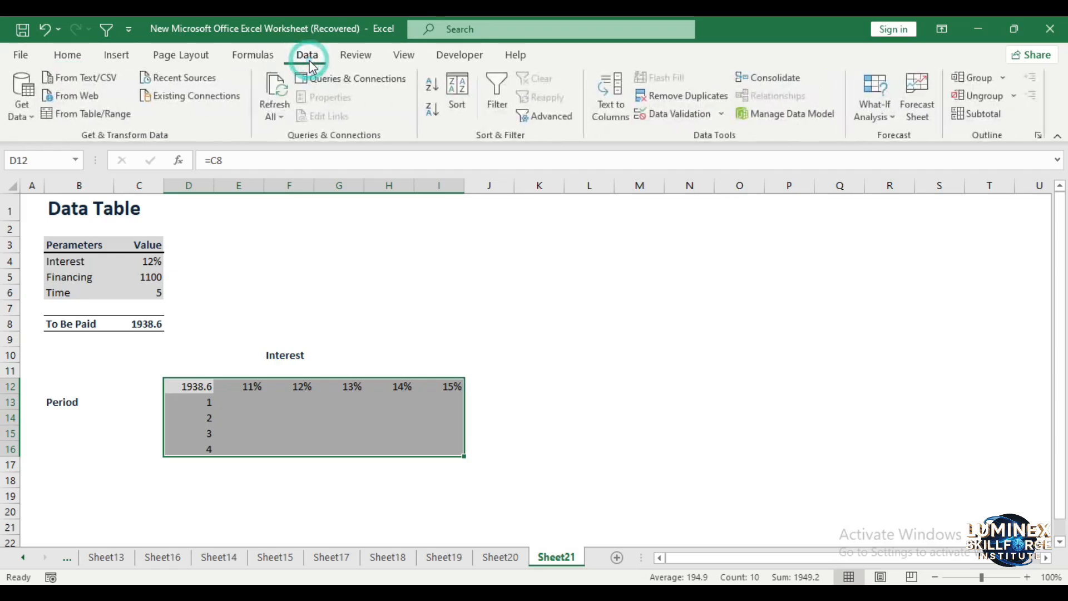
pyautogui.click(881, 117)
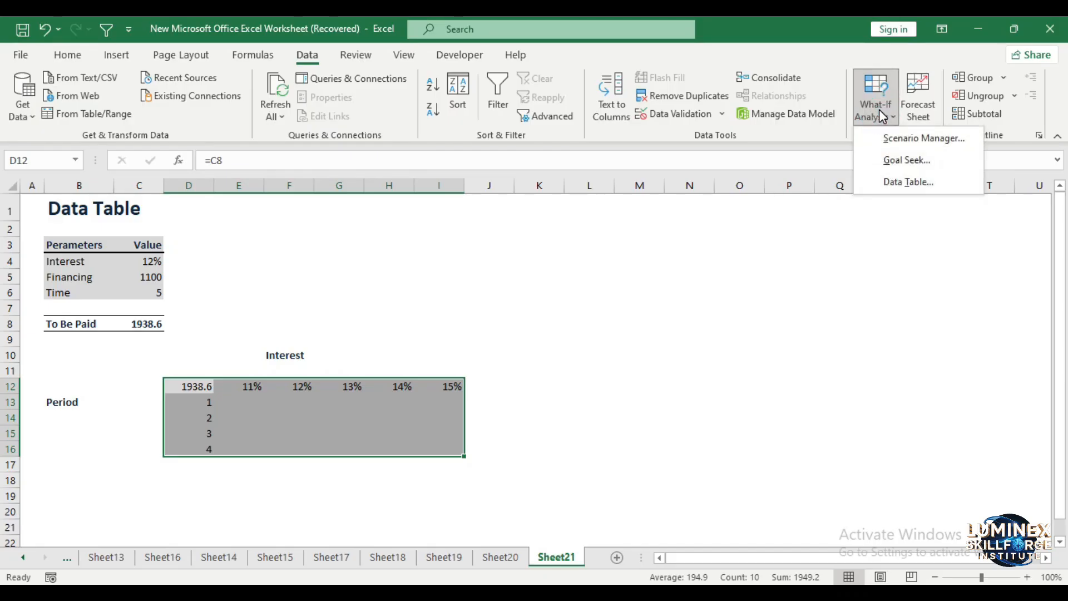
pyautogui.click(897, 186)
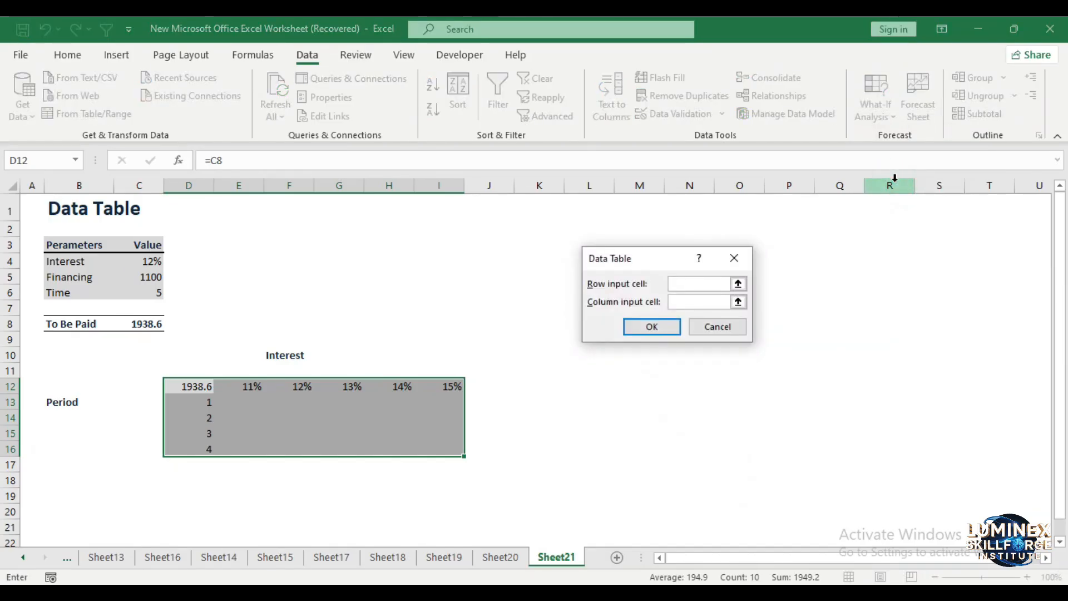
pyautogui.click(712, 283)
pyautogui.click(737, 283)
pyautogui.click(147, 262)
pyautogui.click(742, 279)
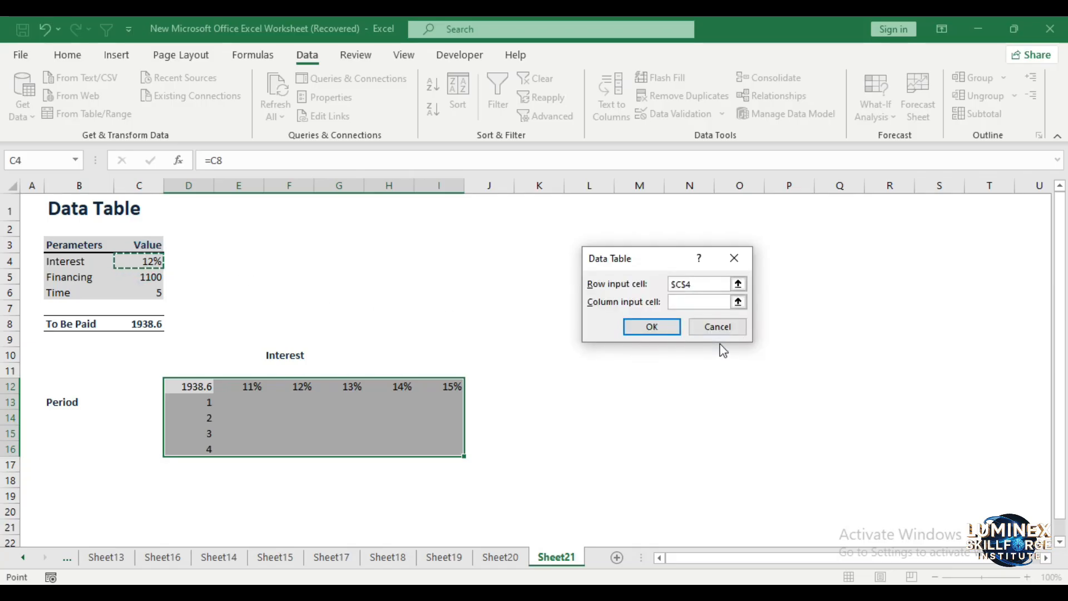
# Set the Time value in C6 as the column input cell and generate the data table
pyautogui.click(692, 298)
pyautogui.click(692, 301)
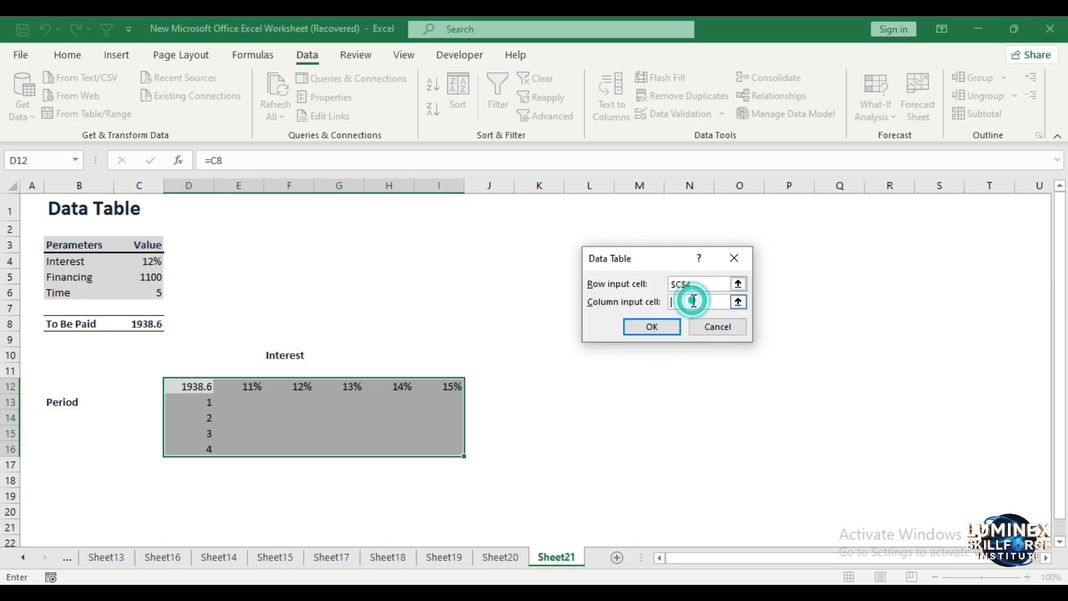
pyautogui.click(738, 302)
pyautogui.click(148, 277)
pyautogui.click(153, 294)
pyautogui.press('Return')
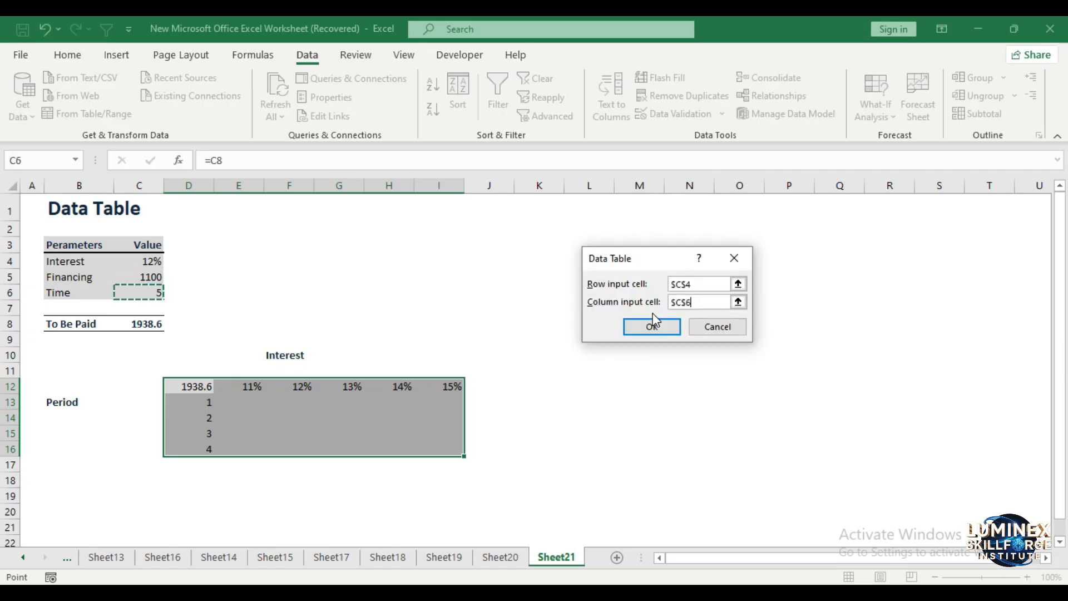
pyautogui.click(653, 321)
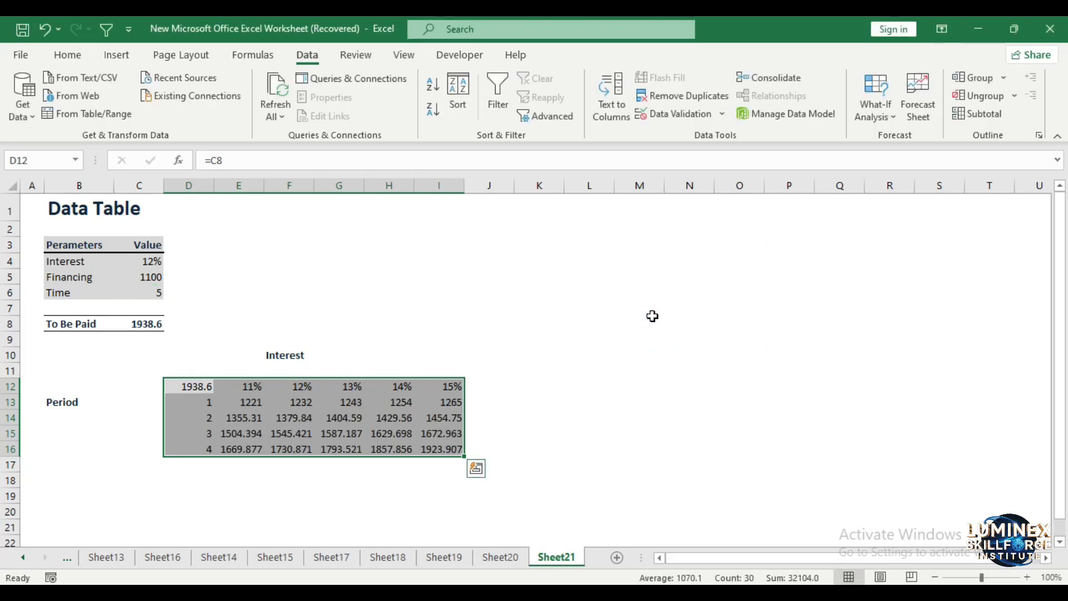
pyautogui.click(652, 319)
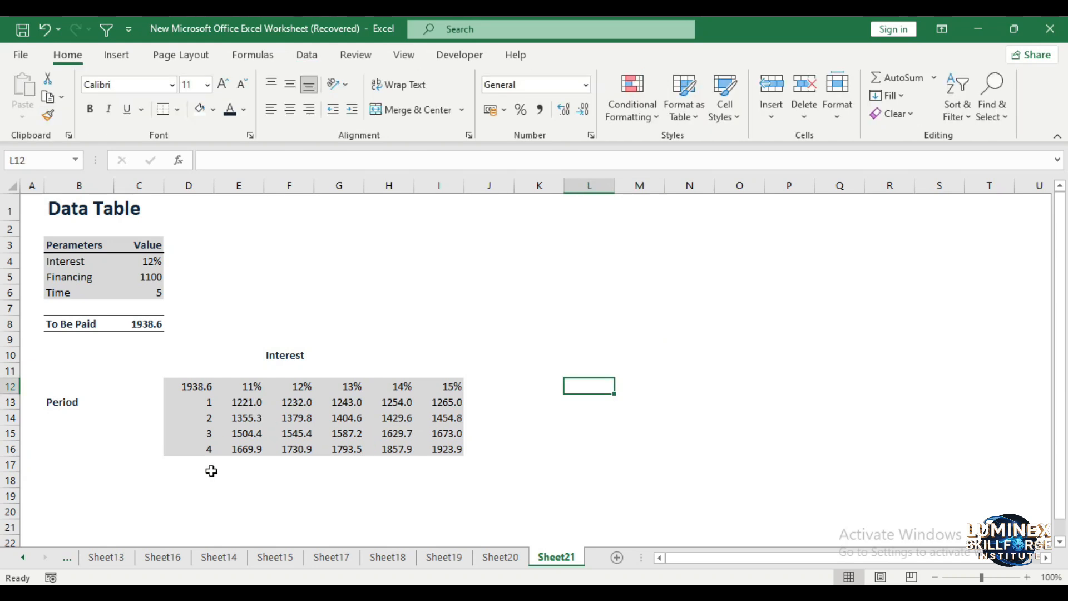
# Add 5 as an extra period in D17 beneath the existing periods
pyautogui.click(207, 460)
pyautogui.write('5')
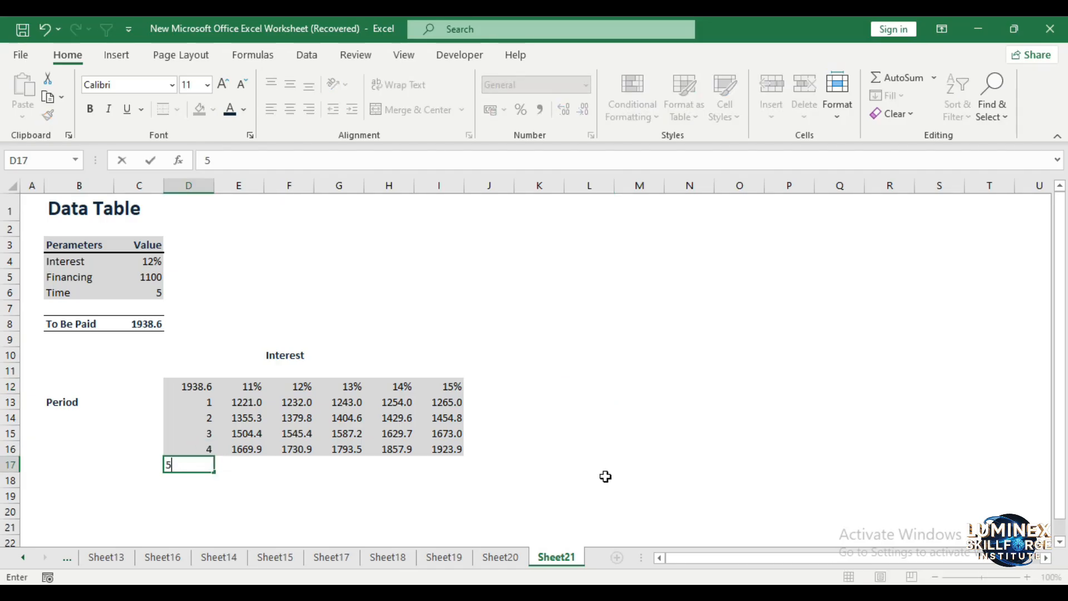
pyautogui.click(603, 466)
pyautogui.moveTo(191, 463); pyautogui.dragTo(353, 467)
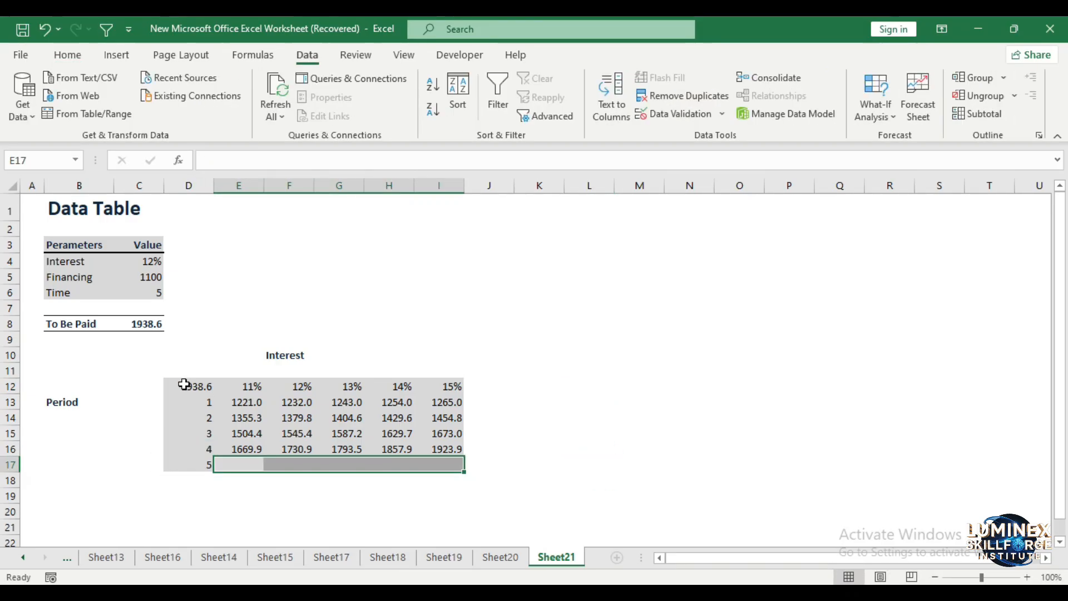
# Regenerate the what-if Data Table over D12:I17 with row input cell C4 and column input cell C6
pyautogui.moveTo(184, 384); pyautogui.dragTo(445, 467)
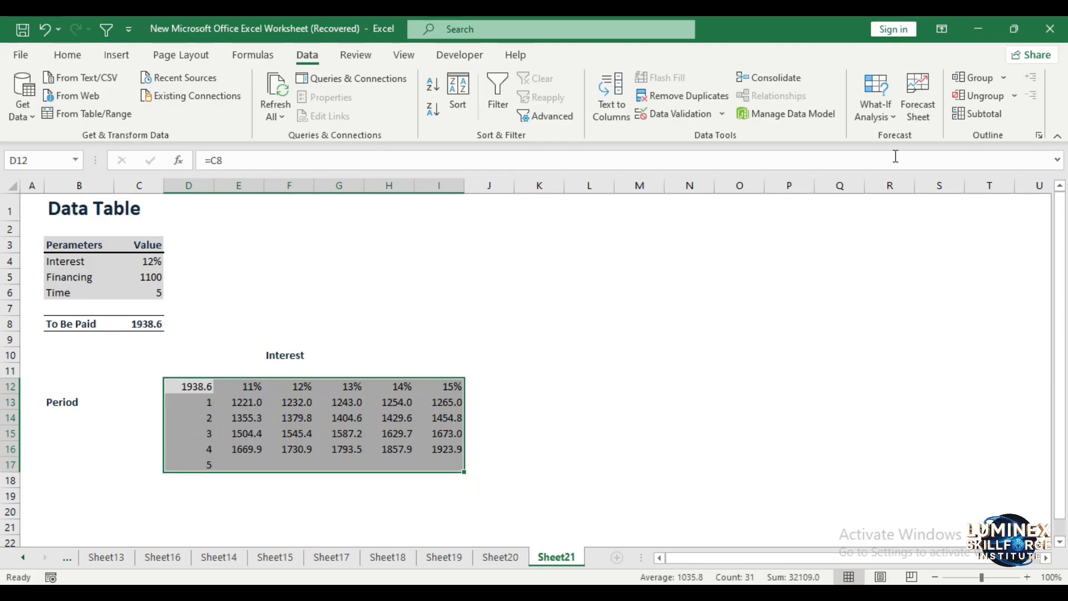
pyautogui.click(876, 111)
pyautogui.click(888, 183)
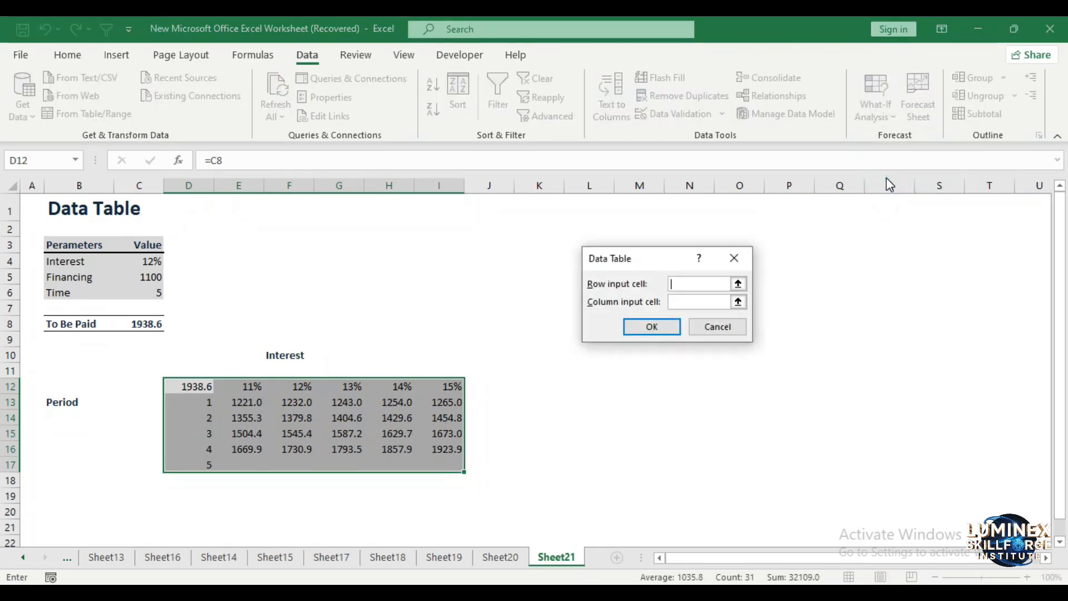
pyautogui.click(737, 284)
pyautogui.click(142, 261)
pyautogui.click(742, 278)
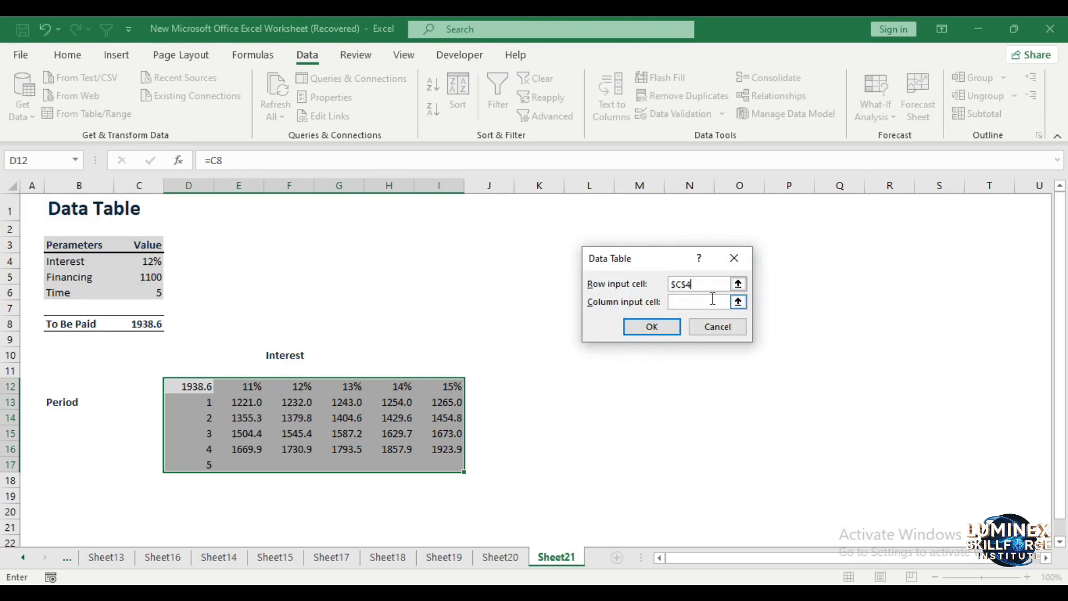
pyautogui.click(741, 300)
pyautogui.click(149, 295)
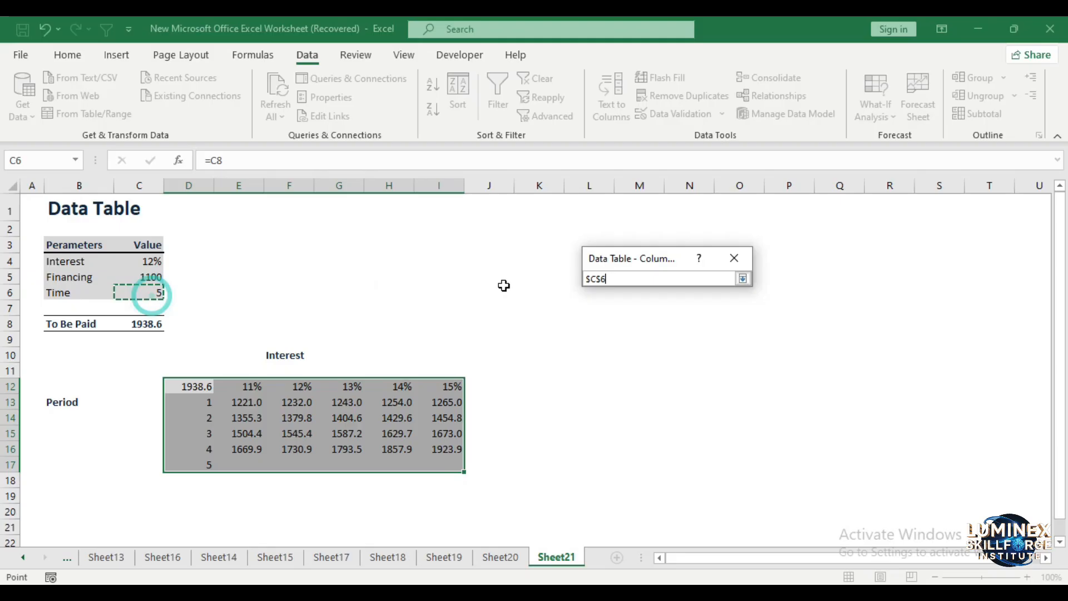
pyautogui.click(743, 278)
pyautogui.press('Return')
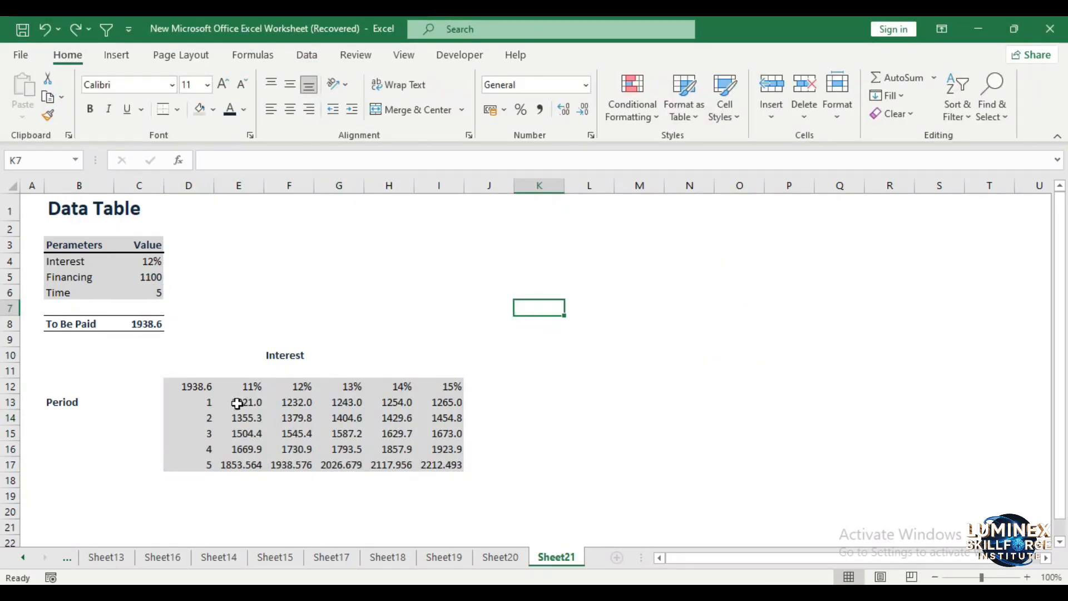
# Reduce the period 5 results in E17:I17 to one decimal place
pyautogui.click(235, 404)
pyautogui.moveTo(228, 464); pyautogui.dragTo(460, 465)
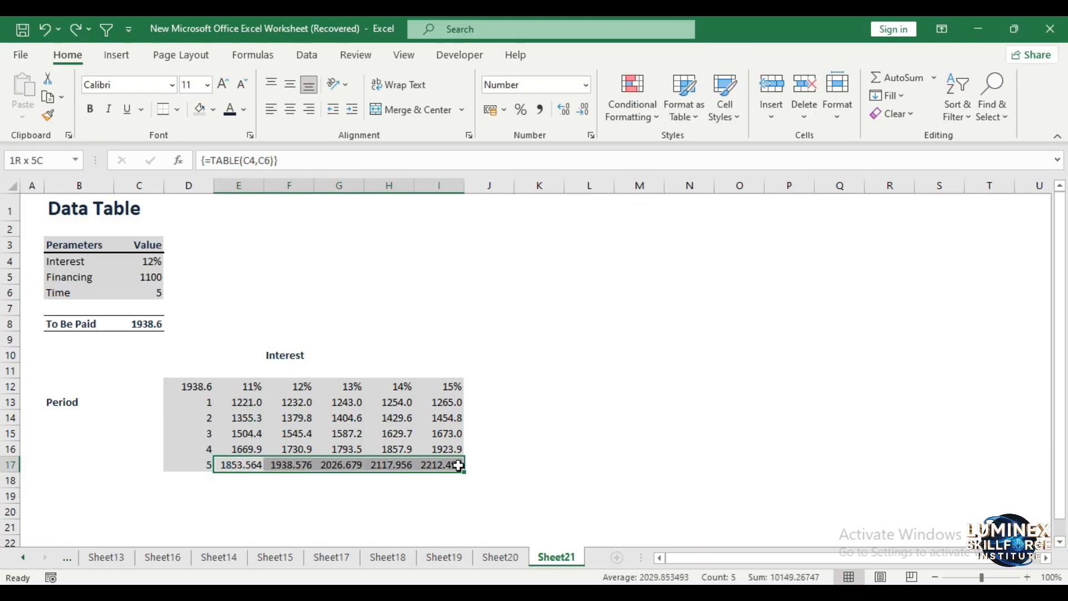
pyautogui.click(588, 109)
pyautogui.click(587, 110)
pyautogui.click(603, 336)
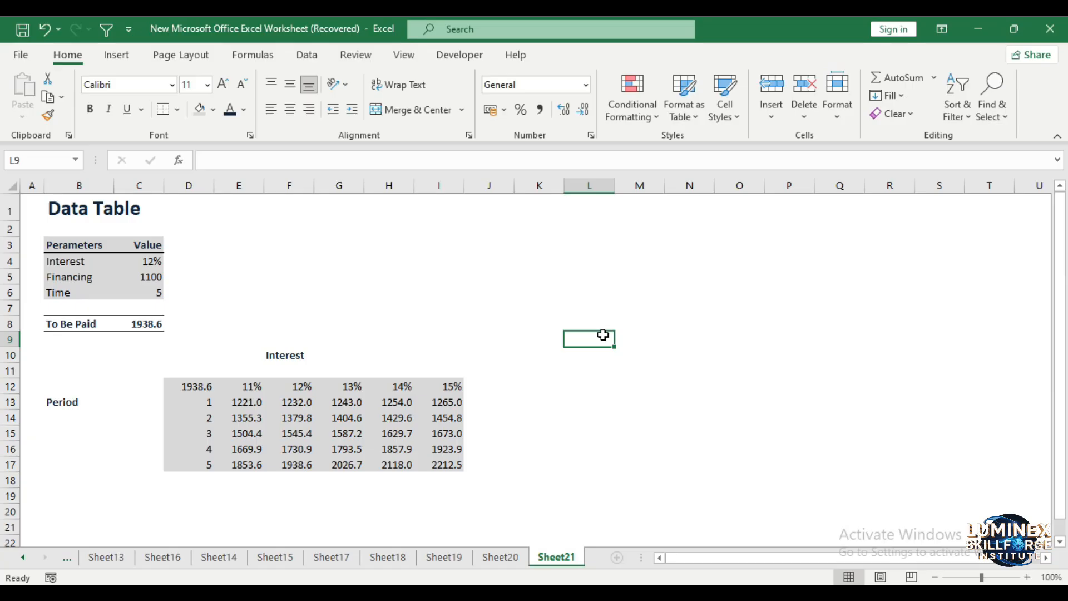
# Examine the TABLE formula behind the 11% results for periods 5 and 3 in E17 and E15
pyautogui.click(247, 463)
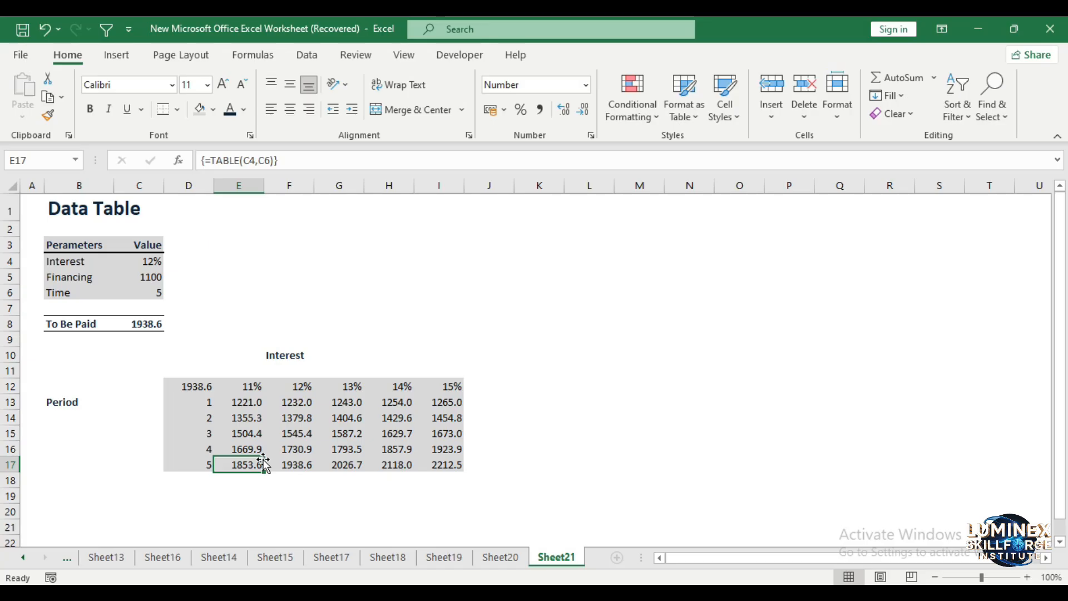
pyautogui.click(249, 432)
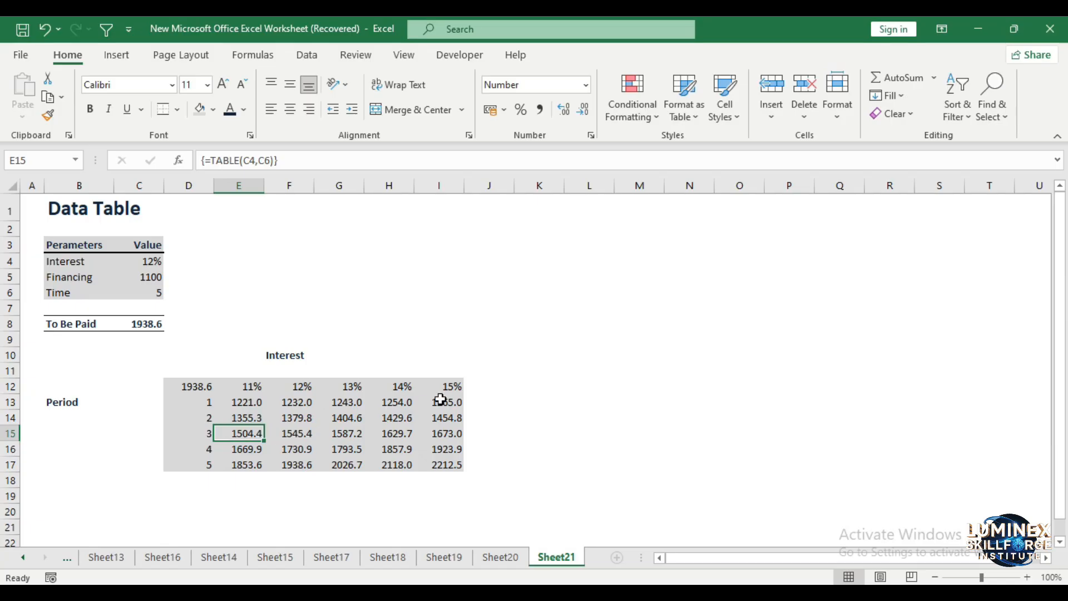
pyautogui.click(527, 395)
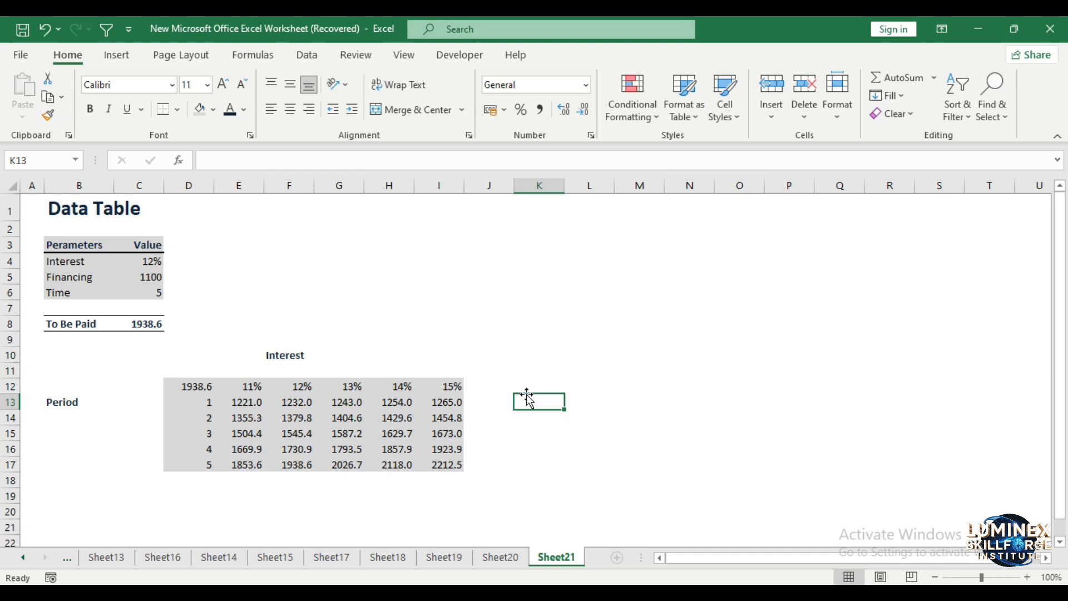